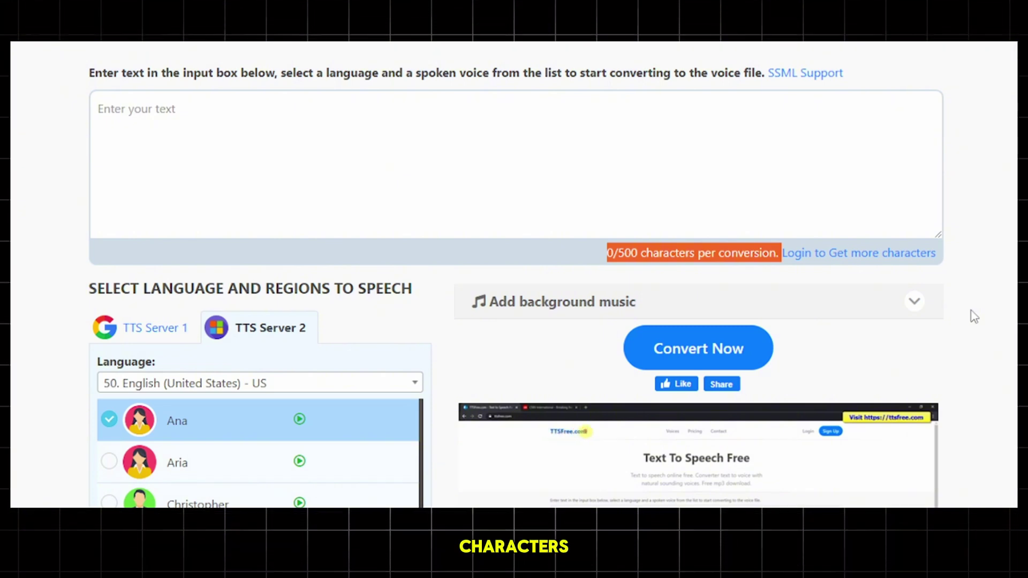
{"action": "scroll", "coordinate": [974, 315], "scroll_direction": "up", "scroll_amount": 1}
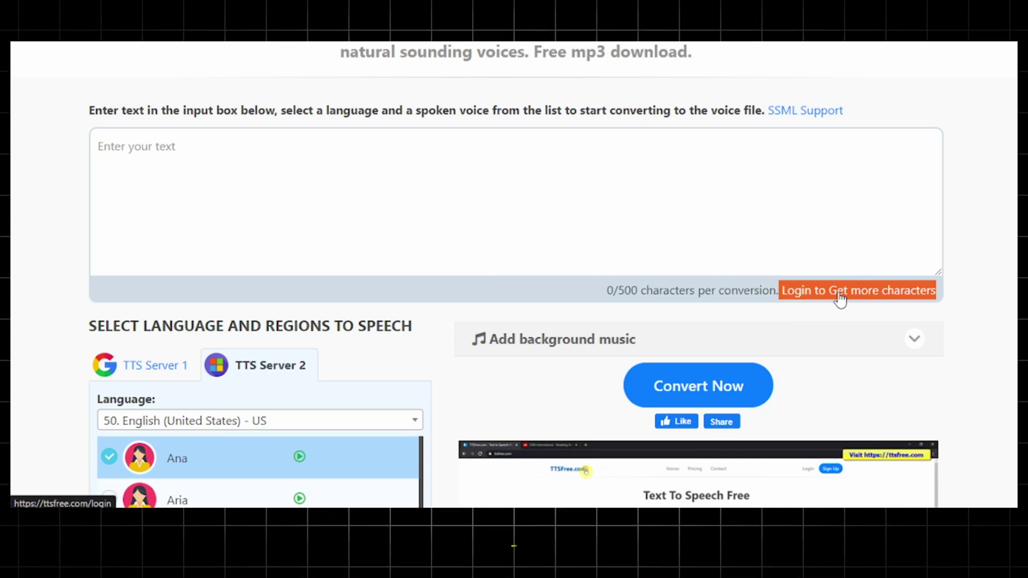
{"action": "scroll", "coordinate": [96, 298], "scroll_direction": "down", "scroll_amount": 2}
{"action": "scroll", "coordinate": [60, 351], "scroll_direction": "down", "scroll_amount": 1}
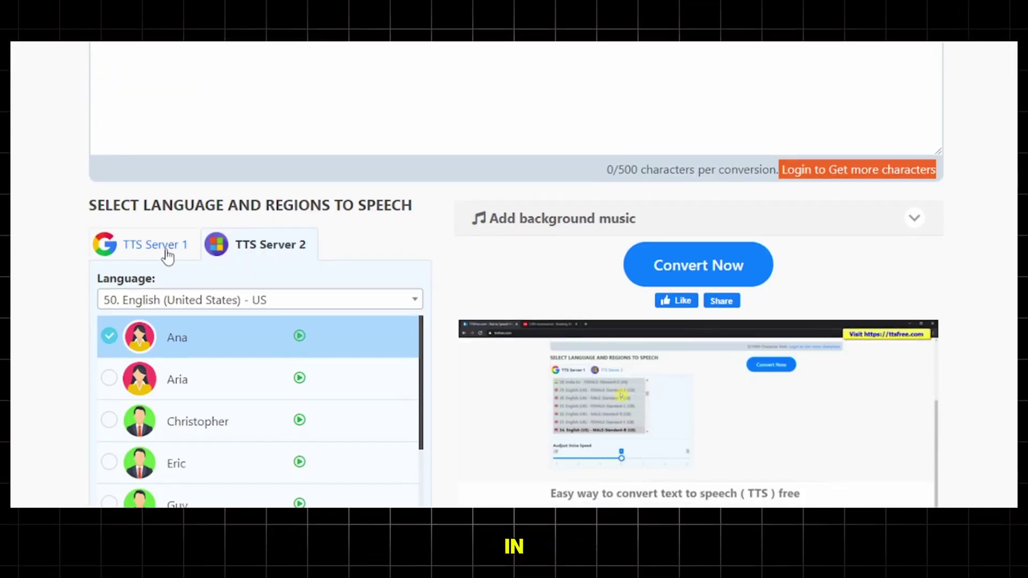
{"action": "scroll", "coordinate": [43, 295], "scroll_direction": "down", "scroll_amount": 1}
{"action": "scroll", "coordinate": [34, 312], "scroll_direction": "down", "scroll_amount": 1}
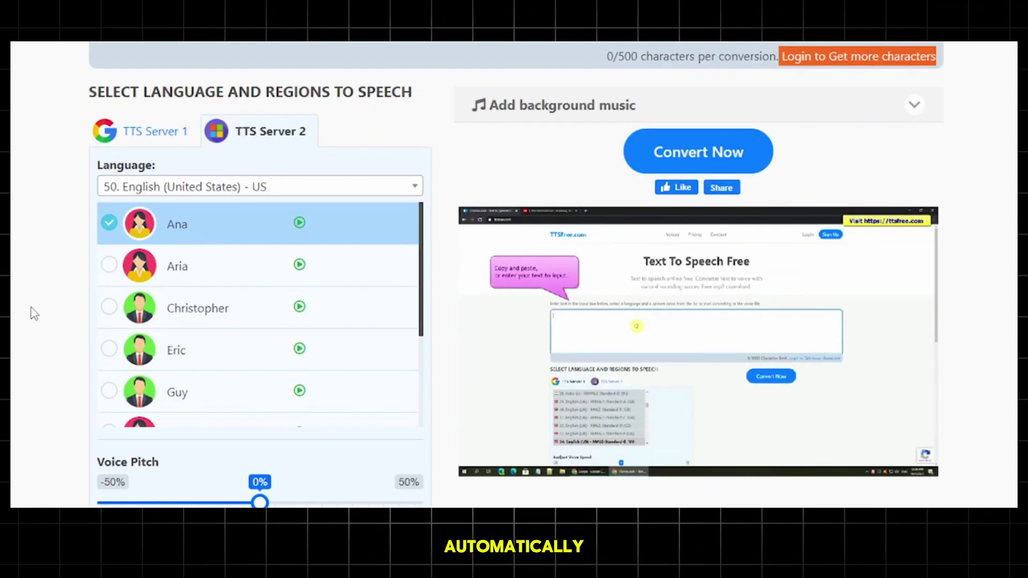
Check the language list without changing it, then preview Aria's voice sample and select Aria.
{"action": "left_click", "coordinate": [325, 188]}
{"action": "scroll", "coordinate": [280, 305], "scroll_direction": "down", "scroll_amount": 2}
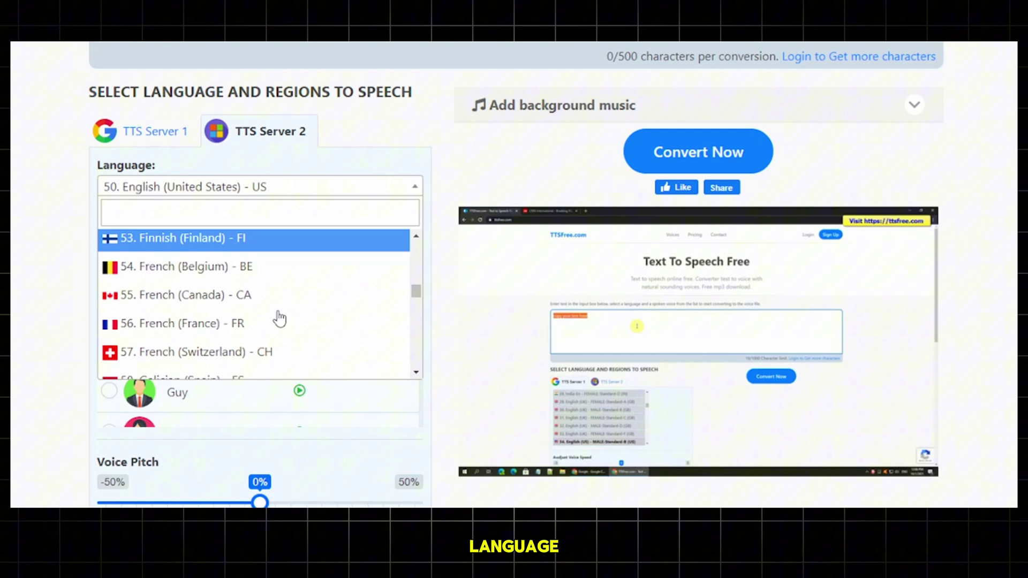
{"action": "scroll", "coordinate": [279, 317], "scroll_direction": "down", "scroll_amount": 2}
{"action": "scroll", "coordinate": [277, 313], "scroll_direction": "down", "scroll_amount": 1}
{"action": "scroll", "coordinate": [277, 313], "scroll_direction": "down", "scroll_amount": 1}
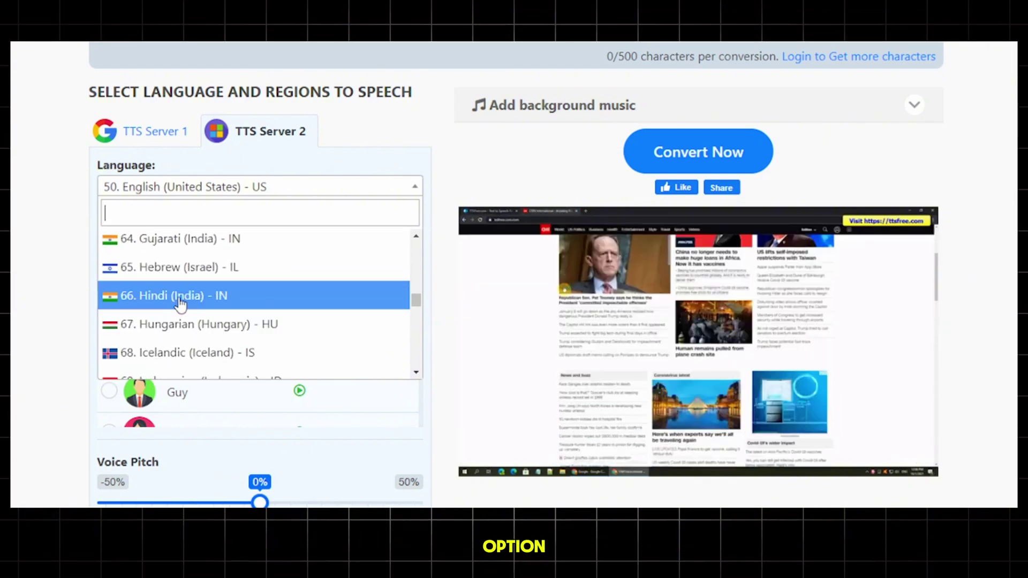
{"action": "left_click", "coordinate": [40, 277]}
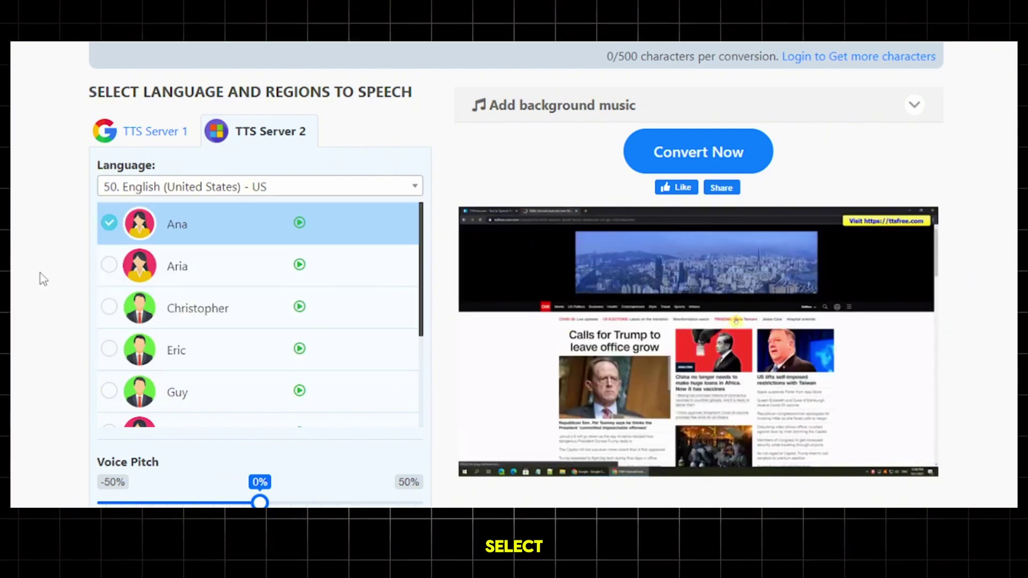
{"action": "scroll", "coordinate": [226, 311], "scroll_direction": "down", "scroll_amount": 2}
{"action": "scroll", "coordinate": [225, 311], "scroll_direction": "up", "scroll_amount": 2}
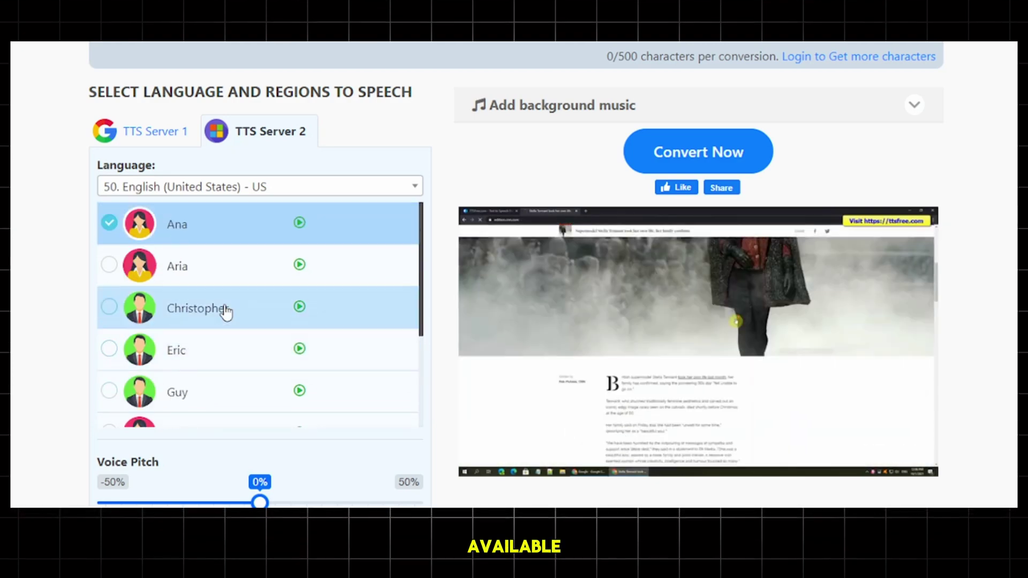
{"action": "left_click", "coordinate": [299, 266]}
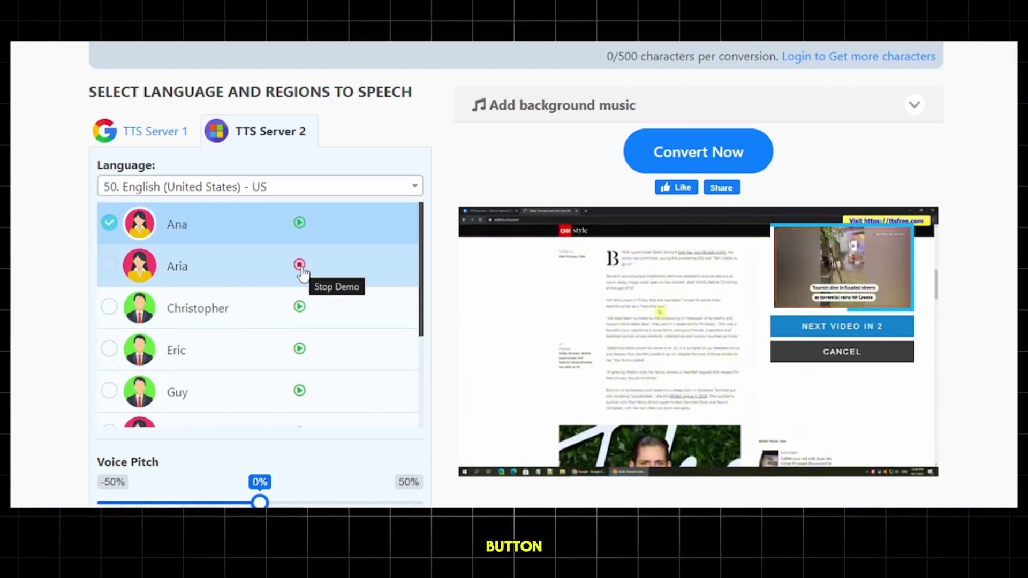
{"action": "left_click", "coordinate": [149, 266]}
{"action": "scroll", "coordinate": [331, 211], "scroll_direction": "down", "scroll_amount": 4}
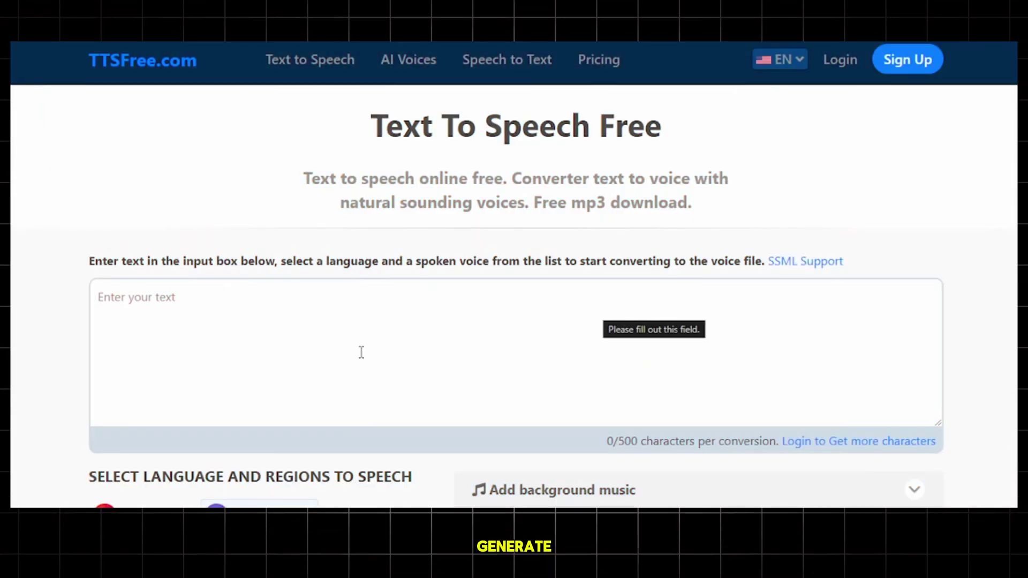
Paste the 116-character technology sentence, convert it with Aria, and play the 8-second MP3.
{"action": "left_click", "coordinate": [331, 366]}
{"action": "type", "text": "Technology transforms life, connecting us globally, solving problems, enhancing capabilities, and improving quality."}
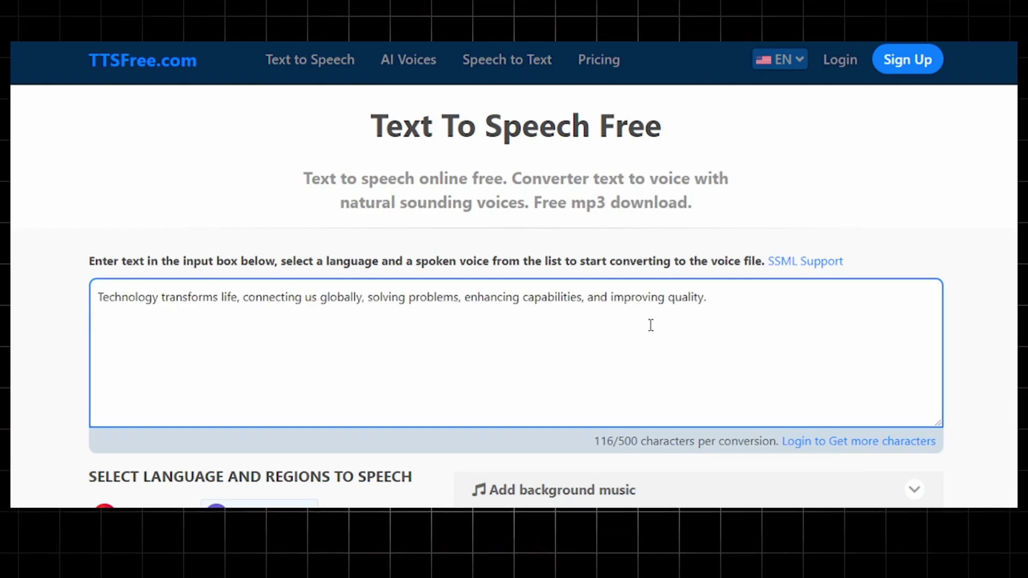
{"action": "scroll", "coordinate": [651, 325], "scroll_direction": "down", "scroll_amount": 3}
{"action": "left_click", "coordinate": [698, 351]}
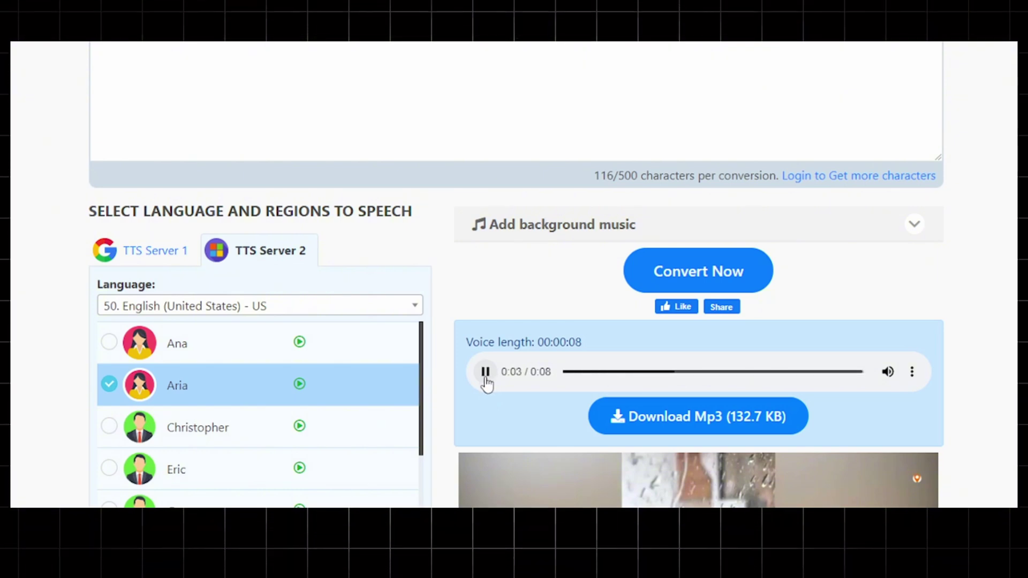
{"action": "left_click", "coordinate": [486, 372]}
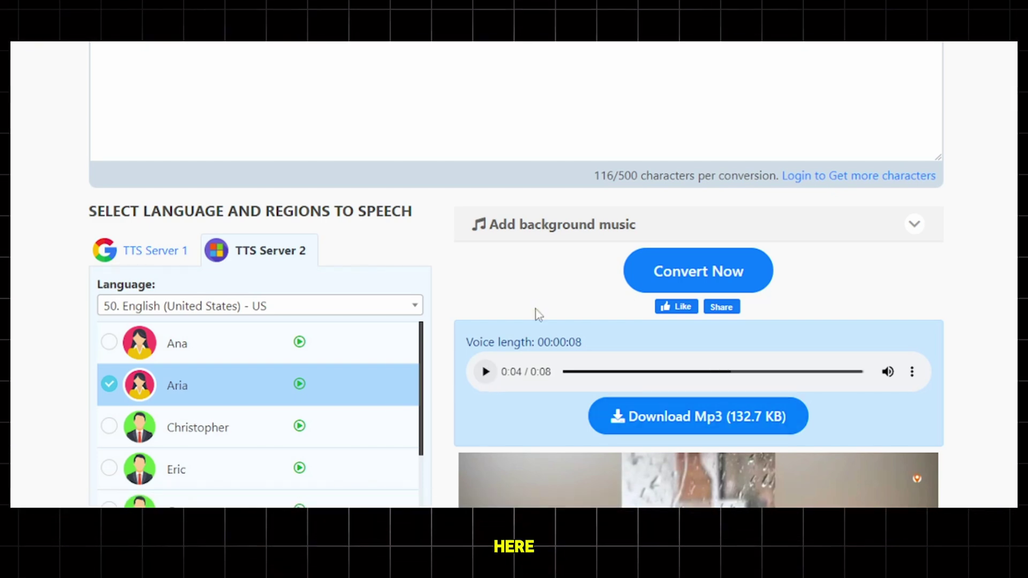
Switch the language to Hindi (India) and select the Swara voice.
{"action": "left_click", "coordinate": [345, 305]}
{"action": "scroll", "coordinate": [268, 421], "scroll_direction": "down", "scroll_amount": 4}
{"action": "scroll", "coordinate": [268, 421], "scroll_direction": "down", "scroll_amount": 2}
{"action": "scroll", "coordinate": [269, 420], "scroll_direction": "up", "scroll_amount": 1}
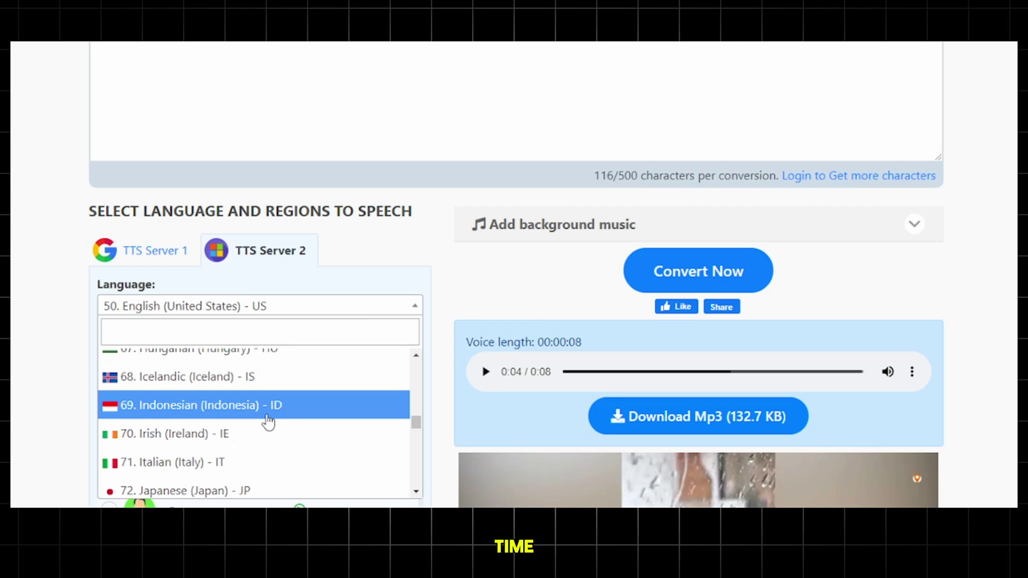
{"action": "scroll", "coordinate": [268, 421], "scroll_direction": "up", "scroll_amount": 2}
{"action": "scroll", "coordinate": [268, 421], "scroll_direction": "down", "scroll_amount": 1}
{"action": "left_click", "coordinate": [268, 421]}
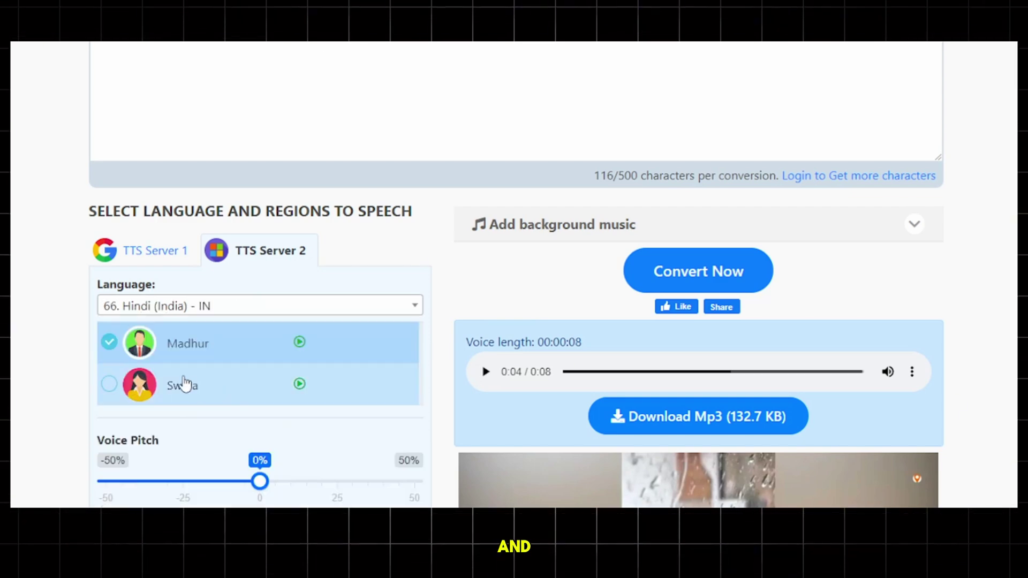
{"action": "left_click", "coordinate": [173, 389]}
{"action": "scroll", "coordinate": [489, 276], "scroll_direction": "up", "scroll_amount": 3}
Replace the script with the 139-character Hindi sentence and play the 11-second MP3.
{"action": "key", "text": "ctrl+a"}
{"action": "type", "text": "प्रौद्योगिकी जीवन को बदलती है, हमें वैश्विक रूप से जोड़ती है, समस्याओं को हल करती है, क्षमताओं को बढ़ाती है, और गुणवत्ता में सुधार करती है।"}
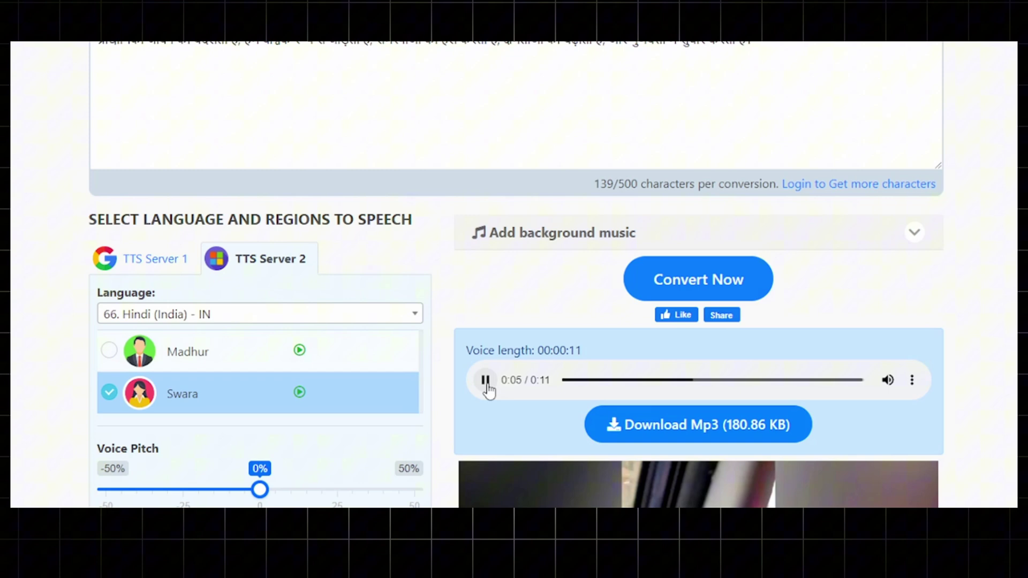
{"action": "left_click", "coordinate": [486, 380]}
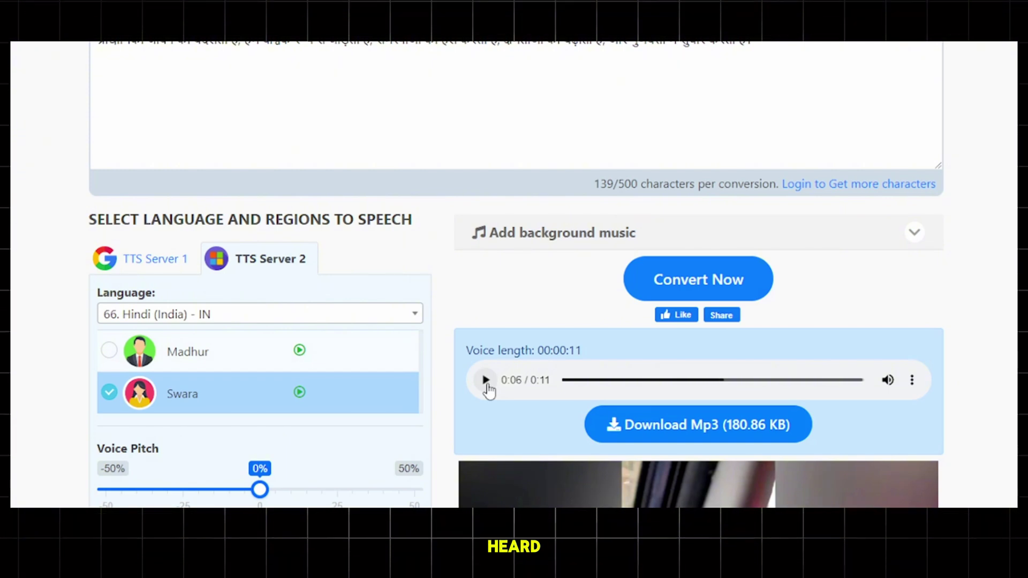